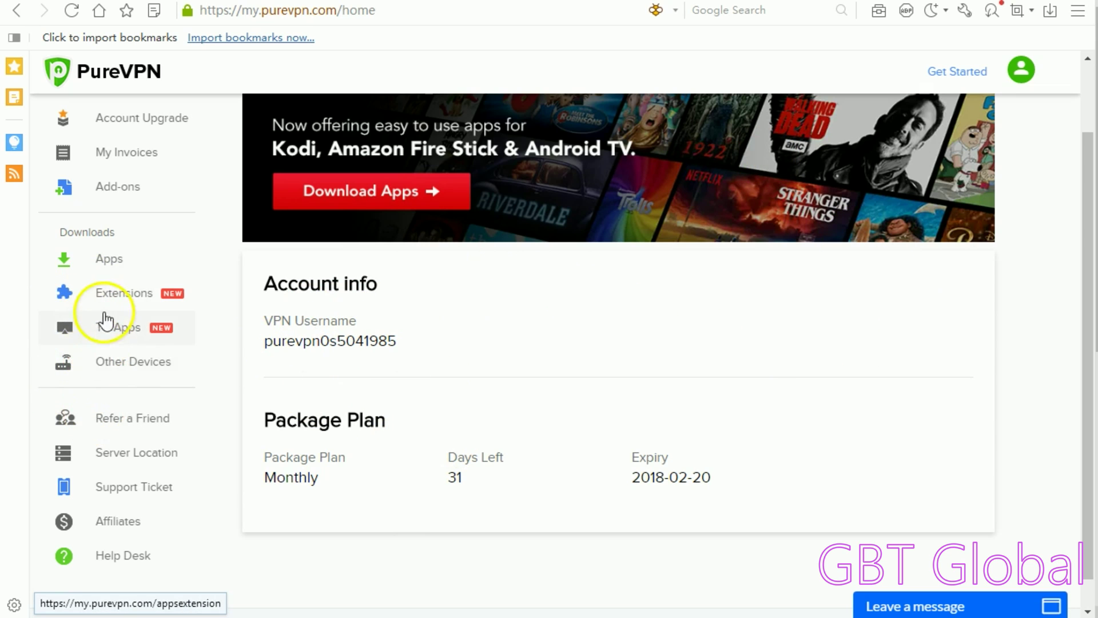
# Open the Other Devices setup guides from the Downloads section of the PureVPN member area.
pyautogui.click(97, 369)
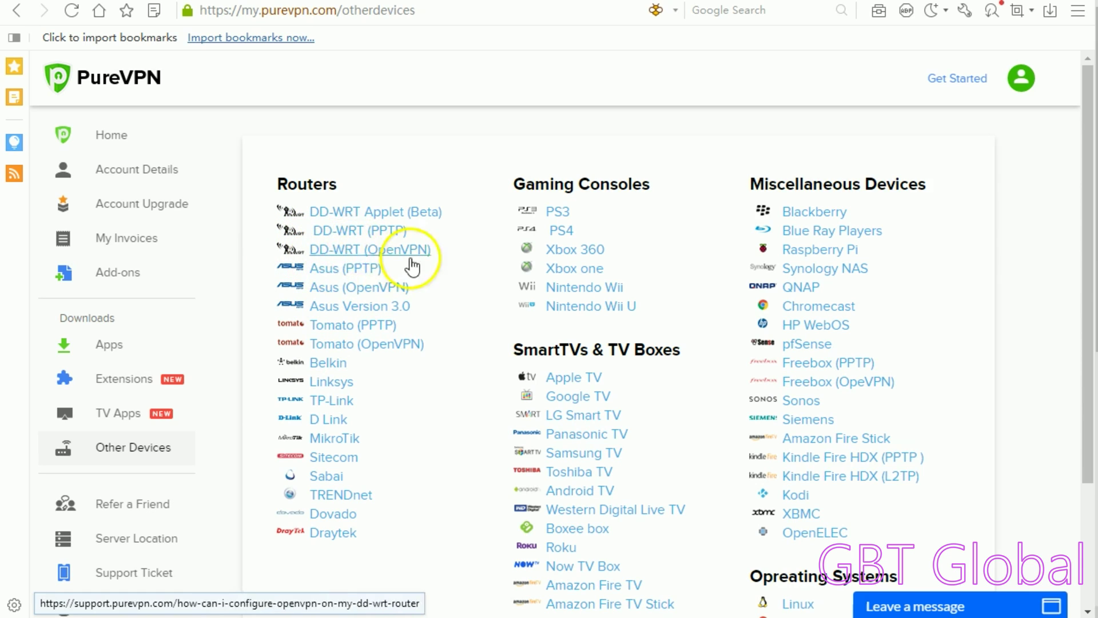
# Open the DD-WRT (OpenVPN) guide and save router-files.zip (131.58 KB) to the desktop.
pyautogui.click(379, 247)
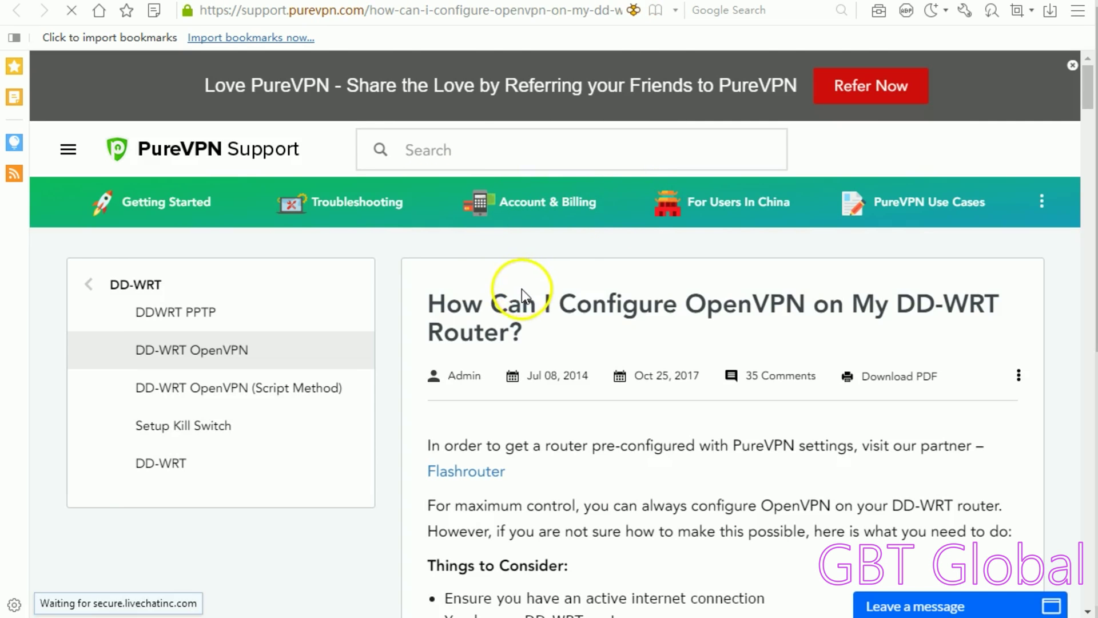
pyautogui.scroll(-8, 518, 296)
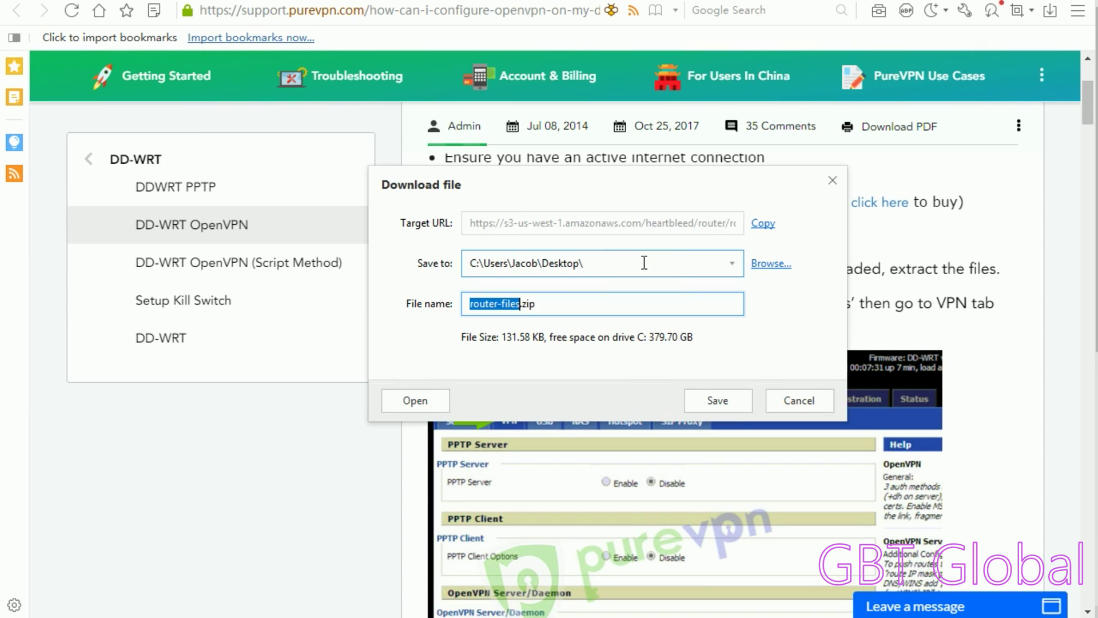
pyautogui.click(740, 407)
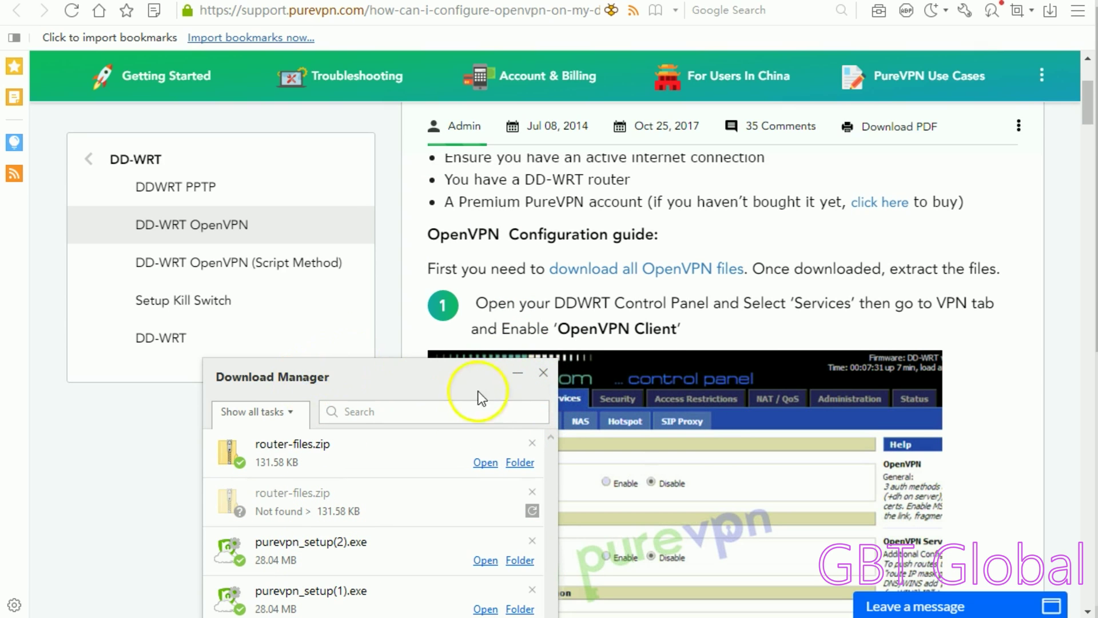
pyautogui.click(543, 373)
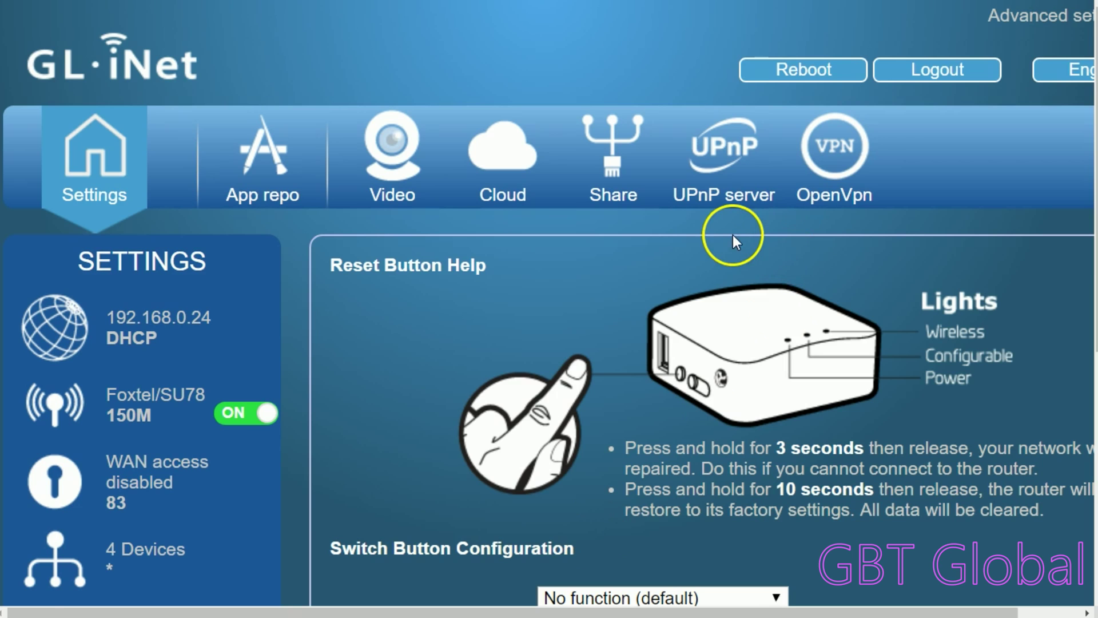
# Set the hardware switch button to OpenVpn Toggle (On/Off) and apply it.
pyautogui.scroll(-5, 730, 233)
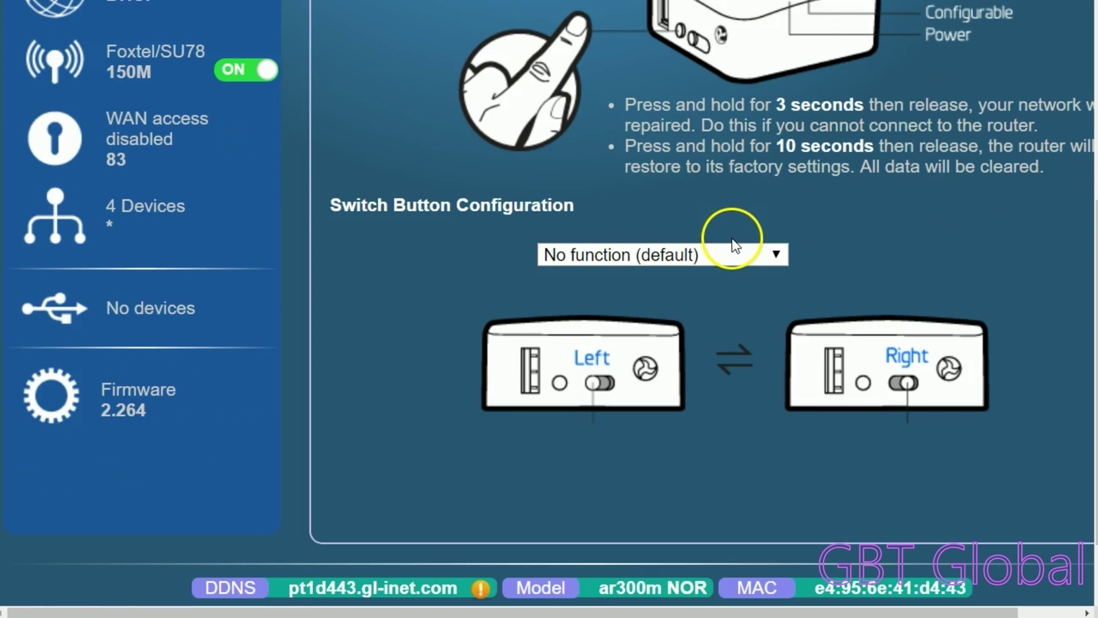
pyautogui.scroll(5, 723, 252)
pyautogui.scroll(-5, 171, 92)
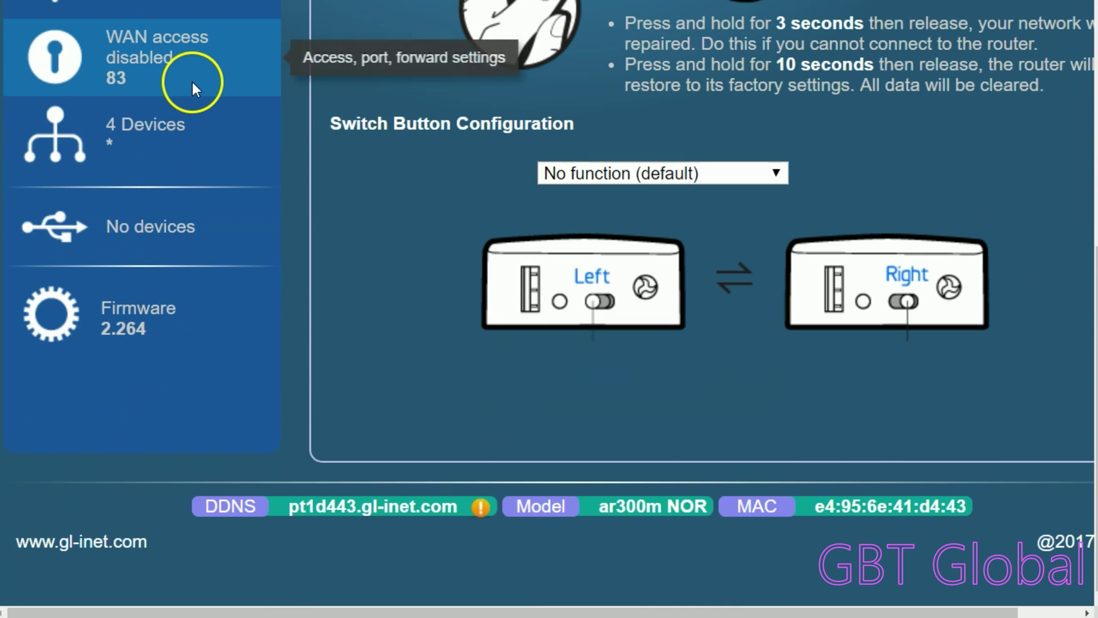
pyautogui.scroll(5, 192, 90)
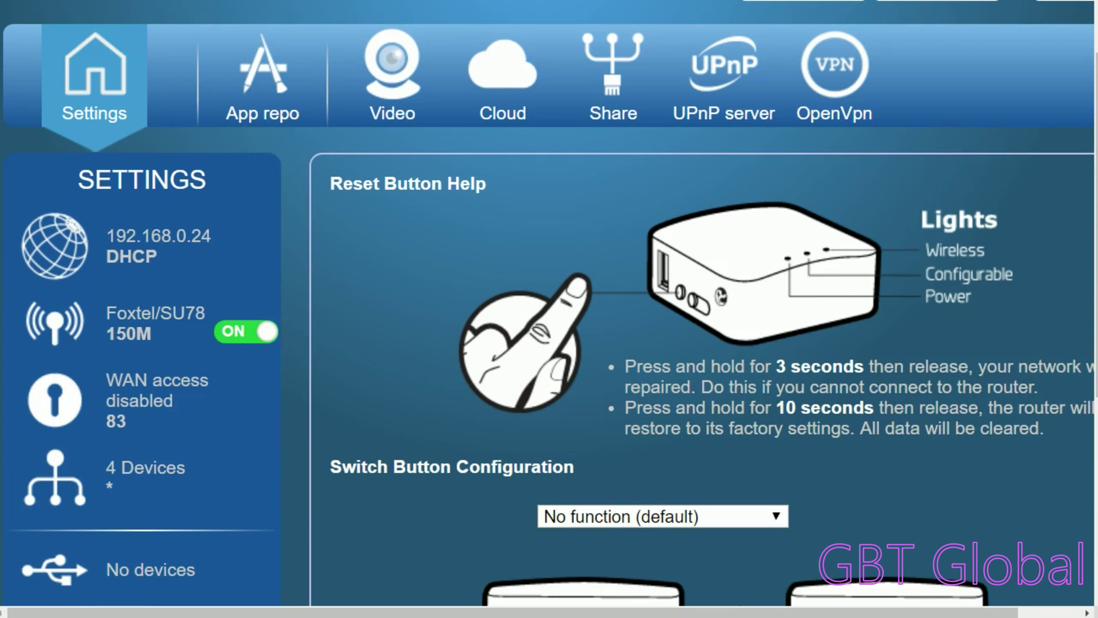
pyautogui.scroll(-3, 672, 475)
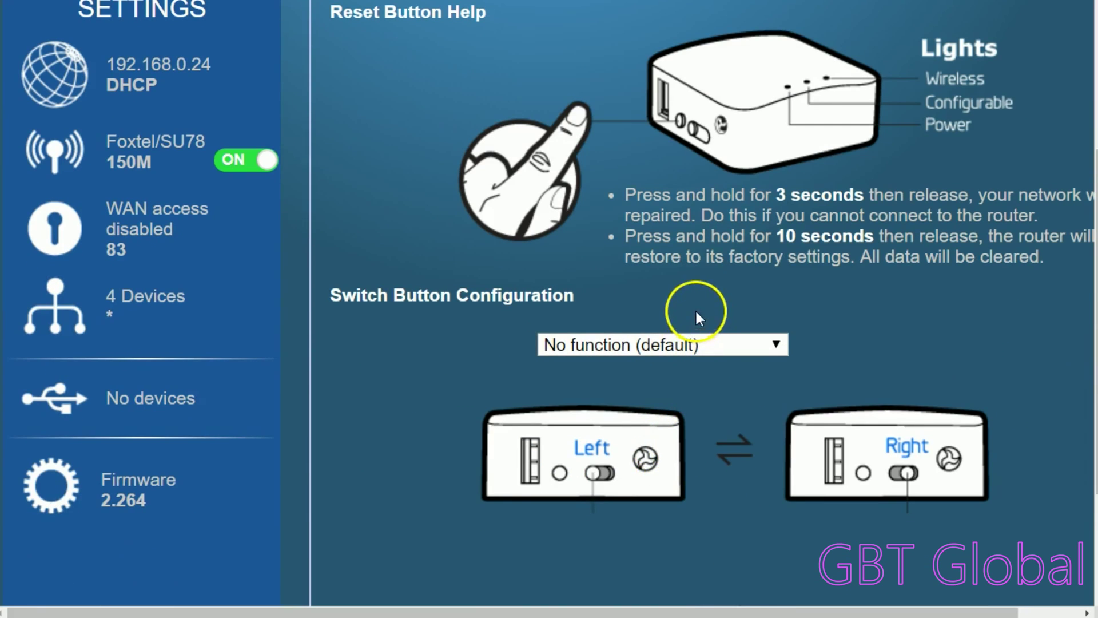
pyautogui.click(655, 345)
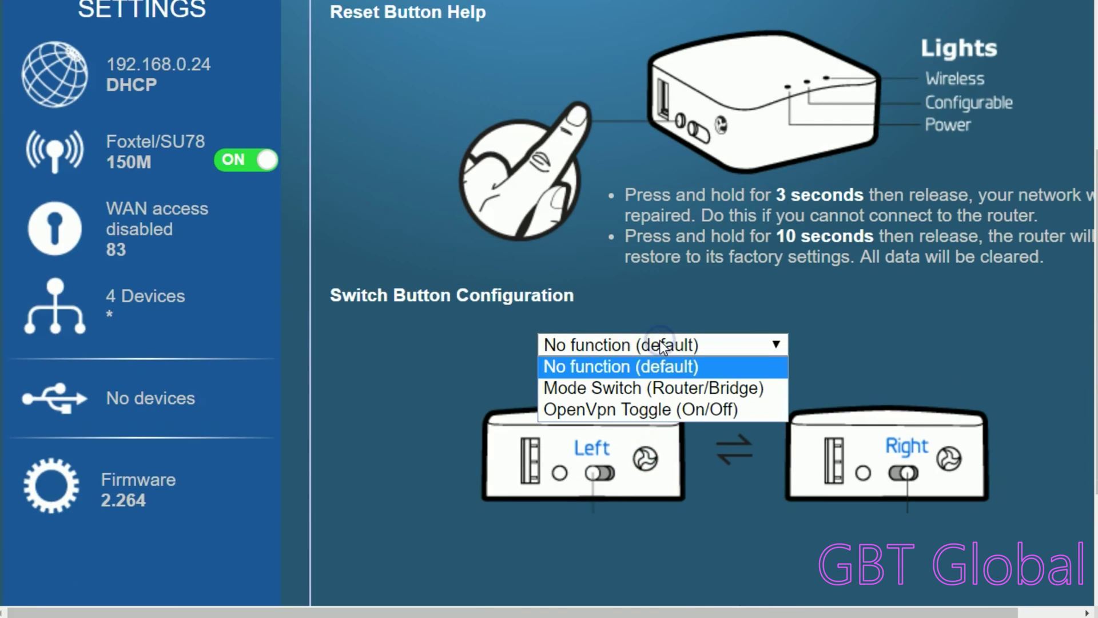
pyautogui.click(665, 417)
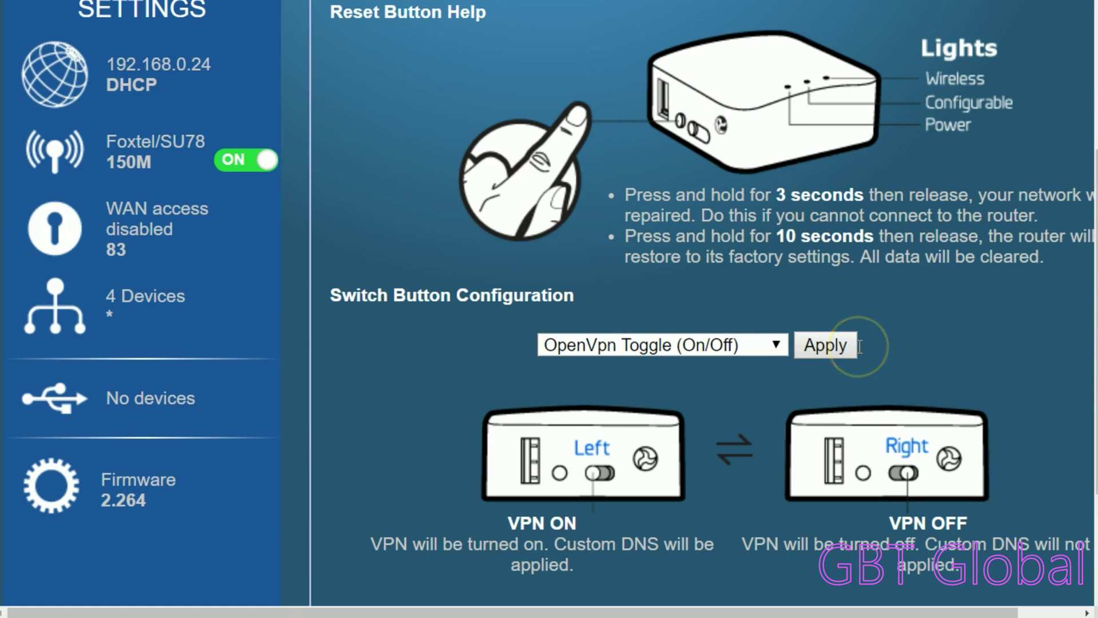
pyautogui.click(833, 351)
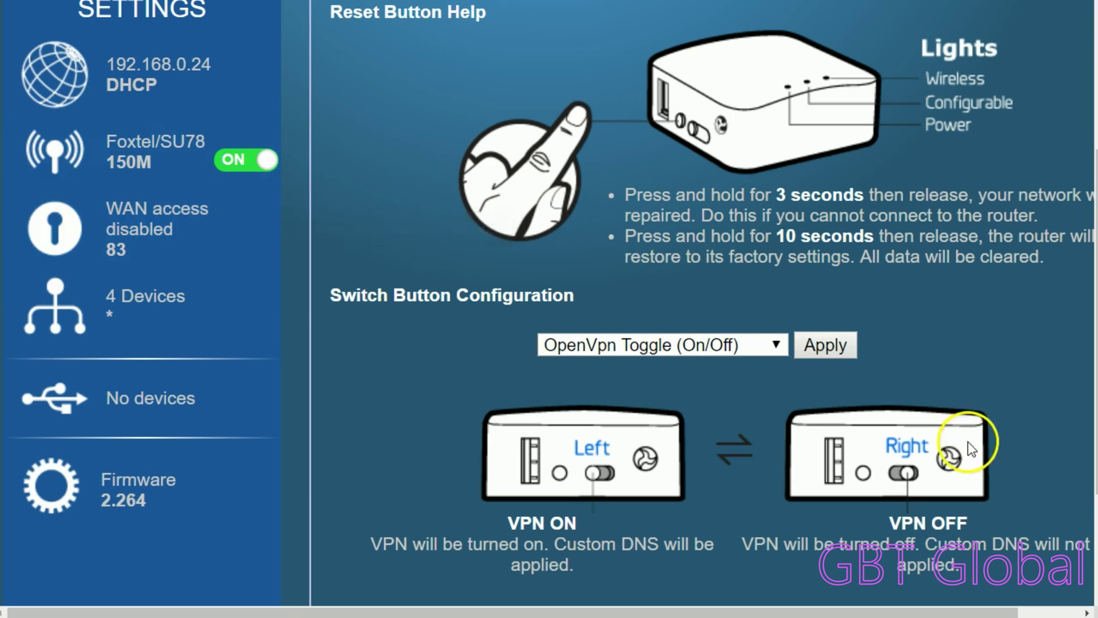
# Go to the Internet Status page showing the blank DNS server settings.
pyautogui.scroll(4, 791, 437)
pyautogui.scroll(-7, 758, 248)
pyautogui.scroll(1, 46, 137)
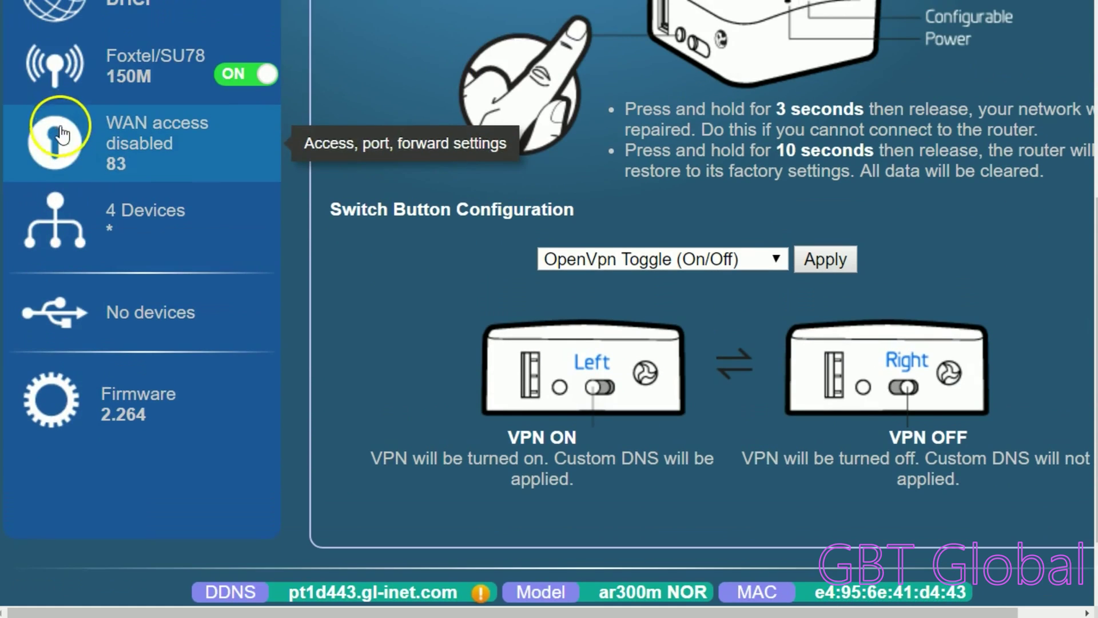
pyautogui.click(92, 64)
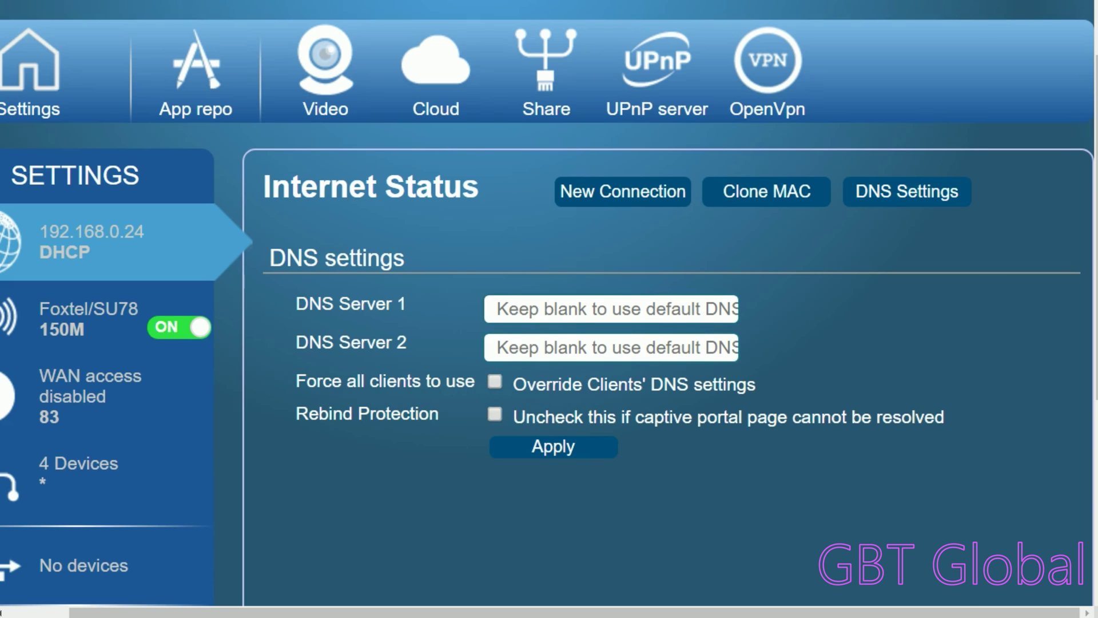
# Open the OpenVPN client settings and check the existing config file list.
pyautogui.click(769, 86)
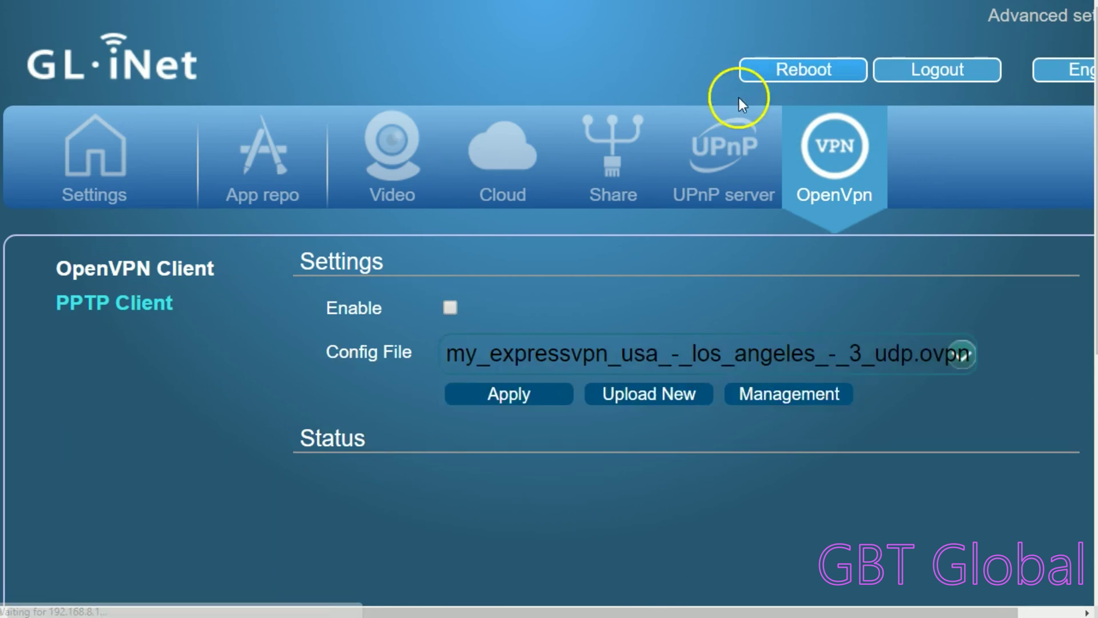
pyautogui.click(641, 377)
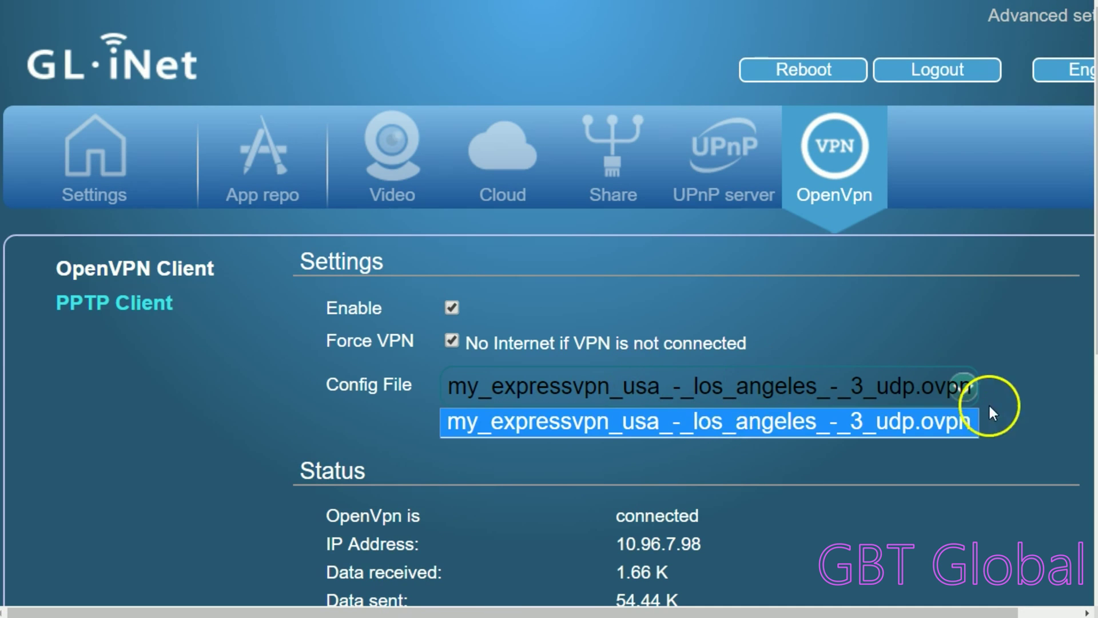
pyautogui.click(990, 449)
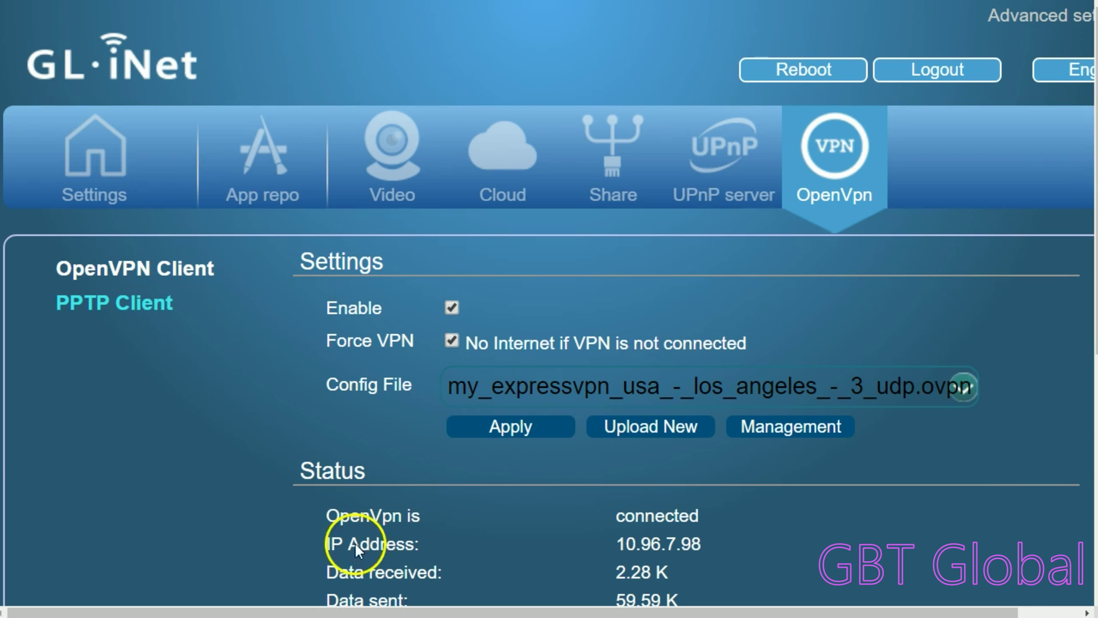
# Upload router-files.zip from Documents as new ovpn config files.
pyautogui.click(658, 434)
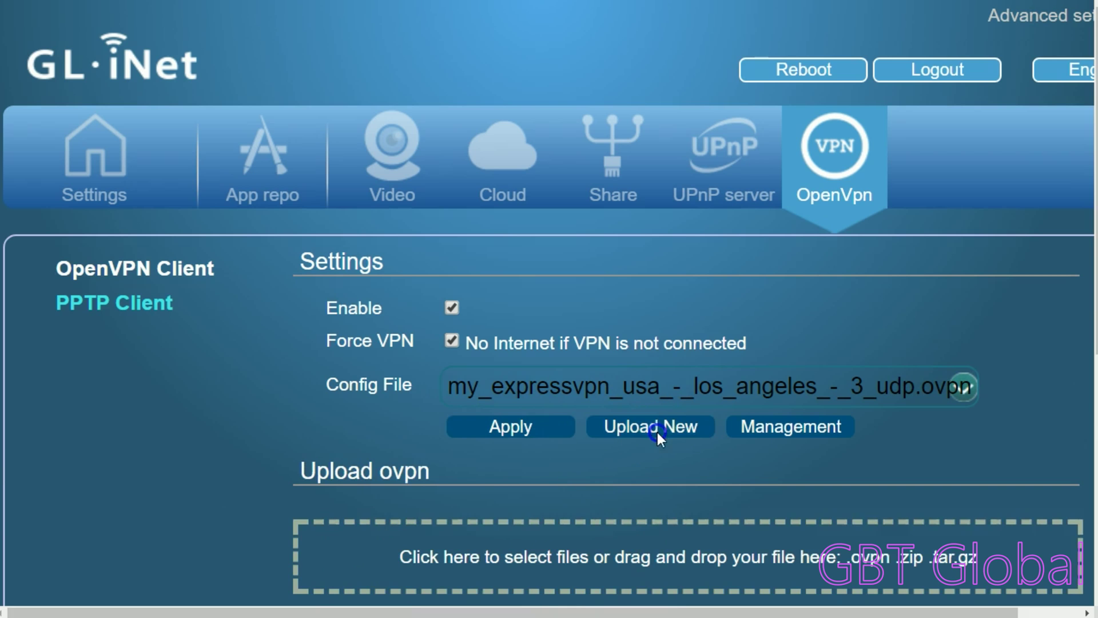
pyautogui.scroll(-5, 766, 228)
pyautogui.click(696, 294)
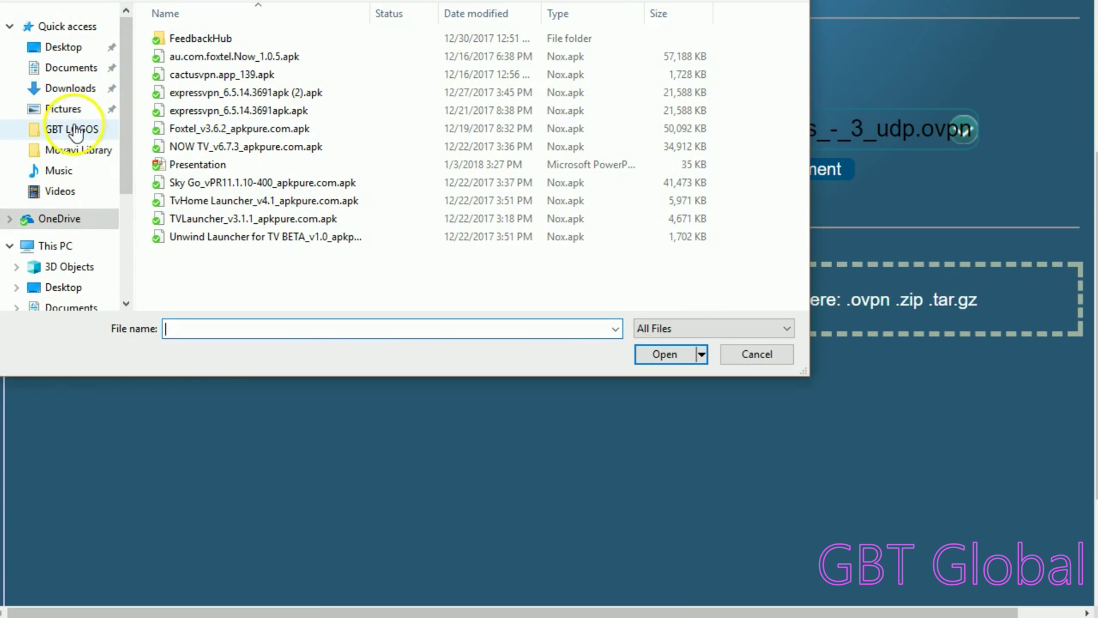
pyautogui.click(52, 67)
pyautogui.click(209, 238)
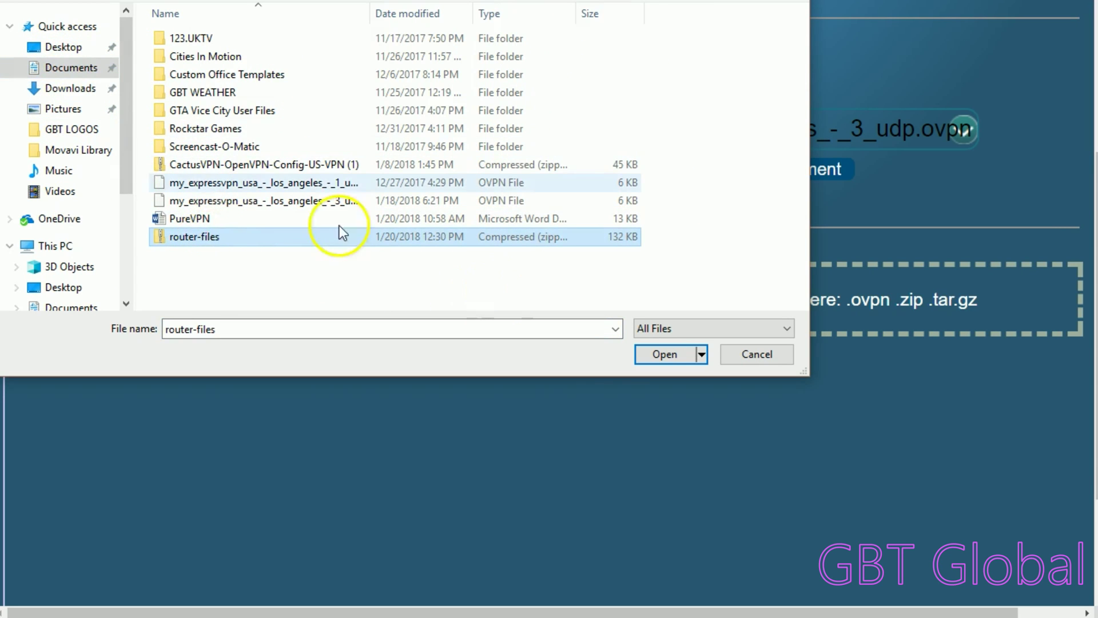
pyautogui.click(658, 355)
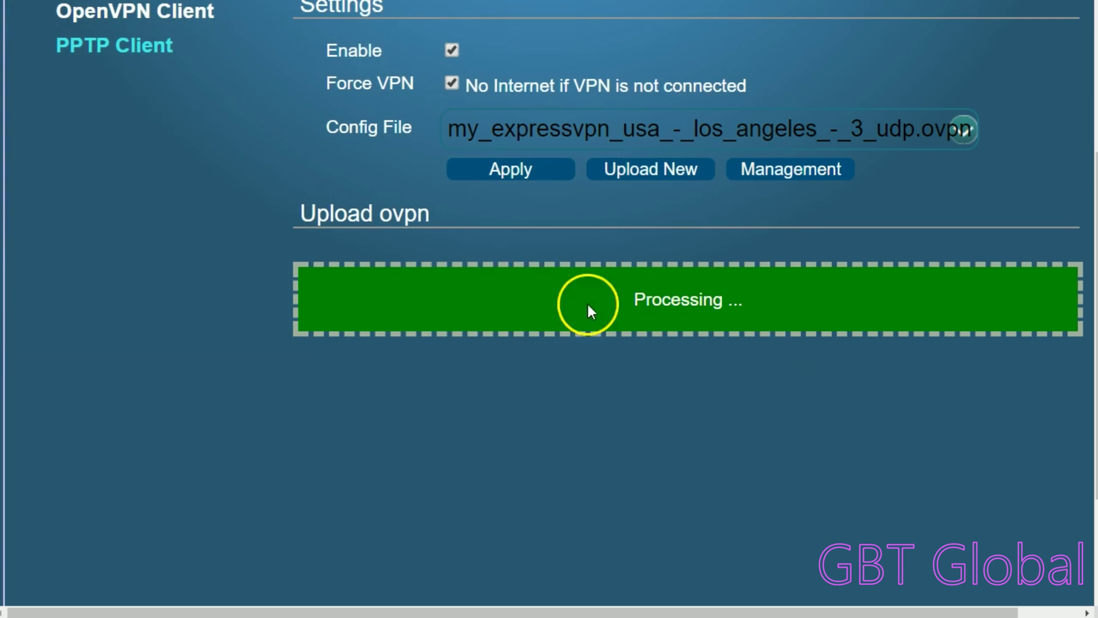
pyautogui.click(524, 290)
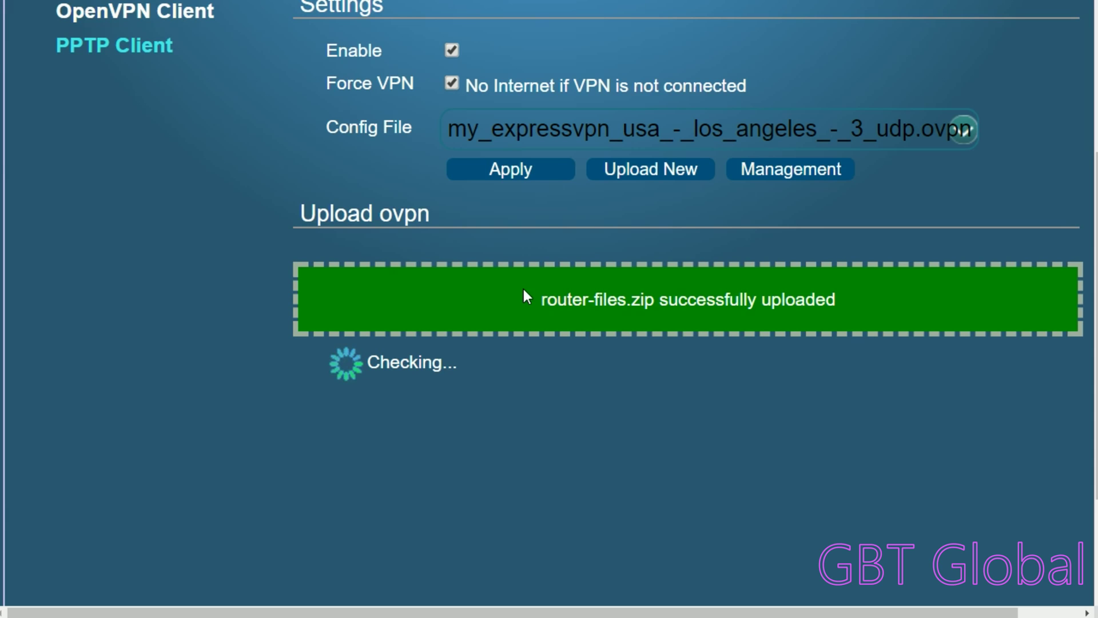
pyautogui.click(517, 347)
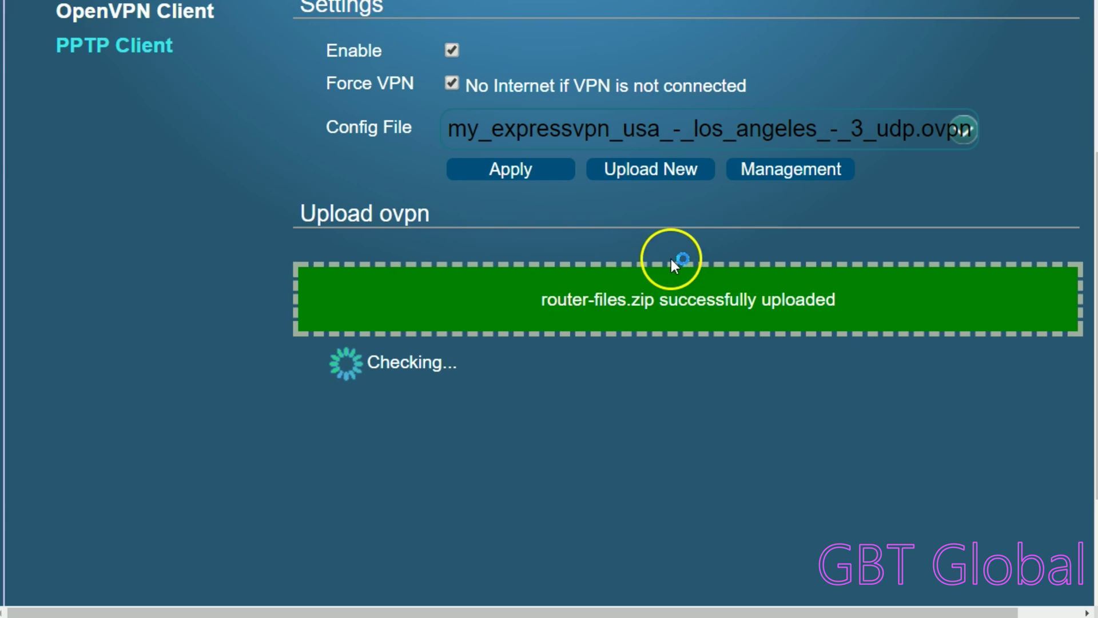
# Open the Config File list, which now includes uploaded files like Austria-tcp.ovpn.
pyautogui.scroll(-2, 637, 184)
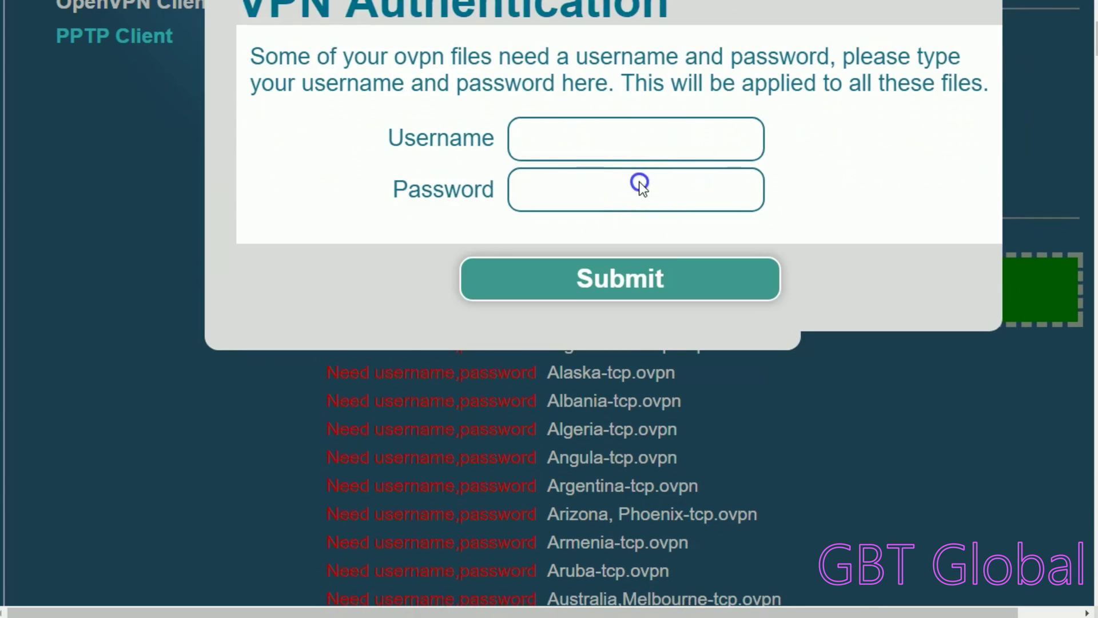
pyautogui.scroll(5, 709, 245)
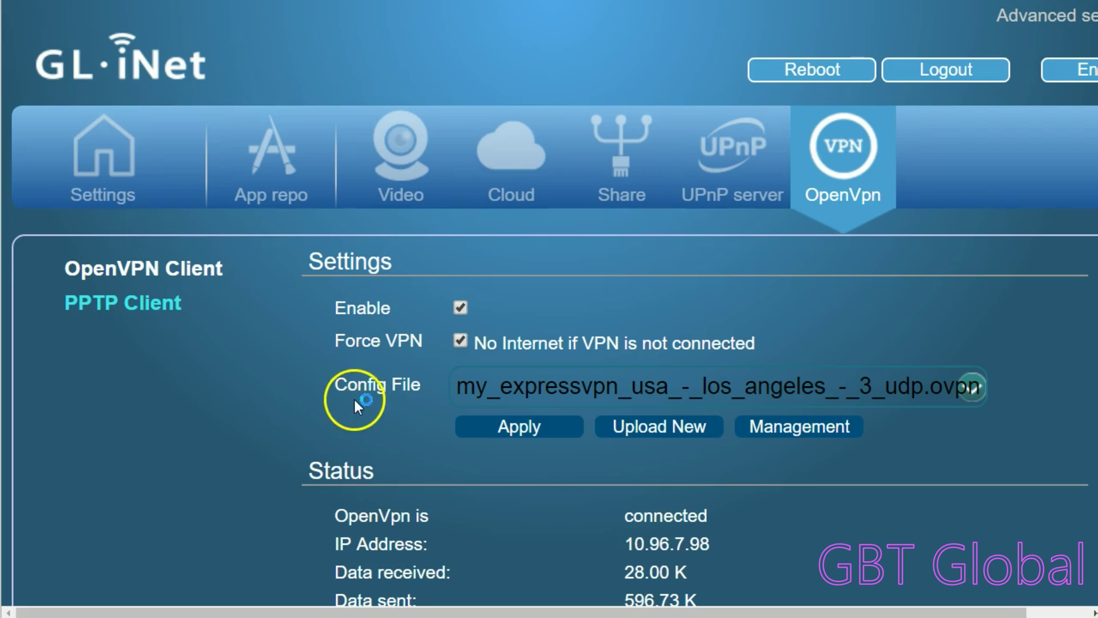
pyautogui.click(688, 387)
# Switch the OpenVPN client config to Australia,Sydney1-tcp.ovpn.
pyautogui.scroll(20, 656, 109)
pyautogui.scroll(-6, 647, 152)
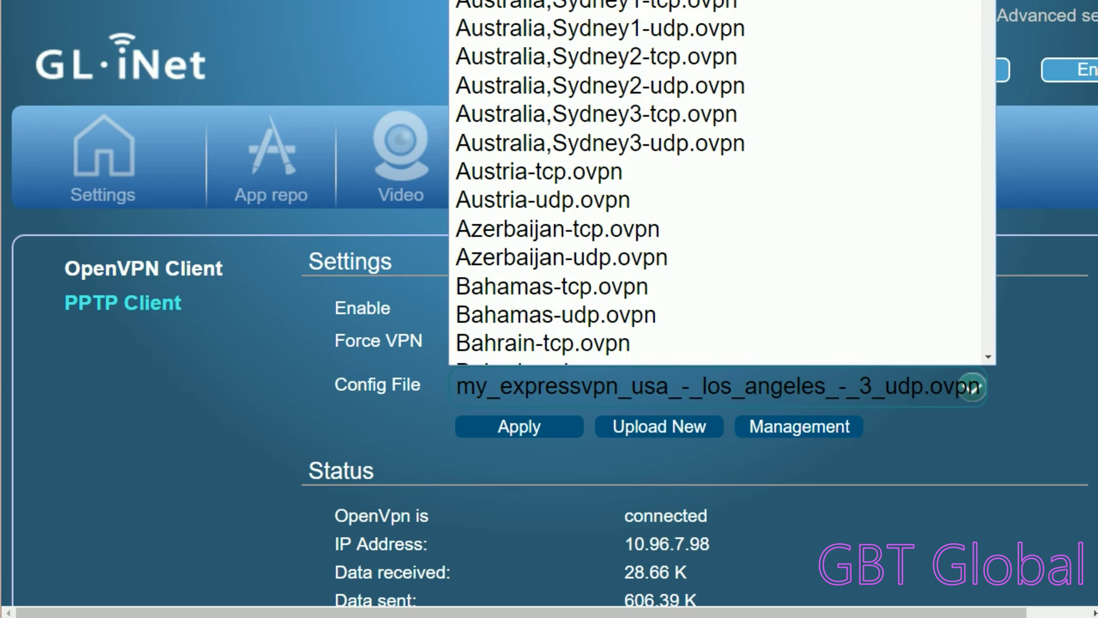
pyautogui.click(609, 9)
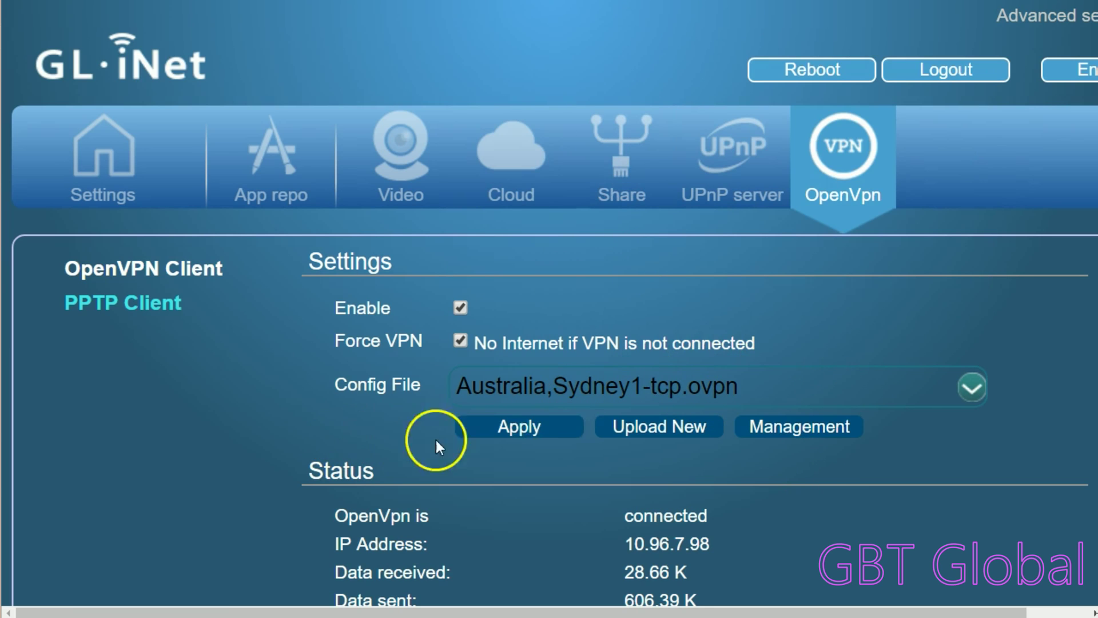
# Review the custom DNS leak warning and config list, then return to the Settings overview.
pyautogui.scroll(-3, 492, 400)
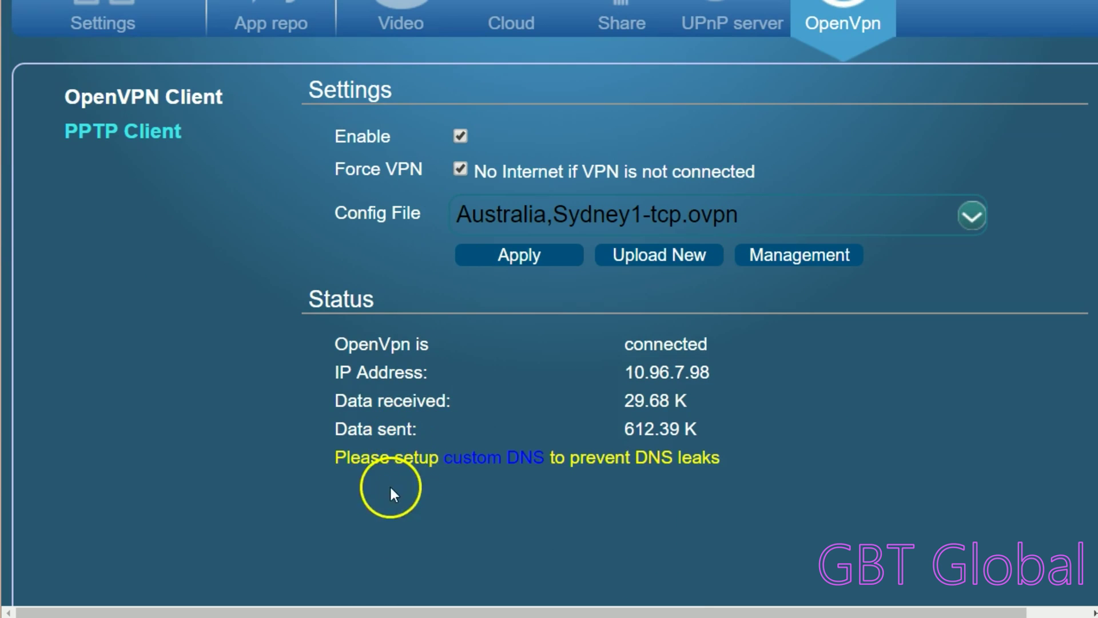
pyautogui.moveTo(350, 459); pyautogui.dragTo(287, 515)
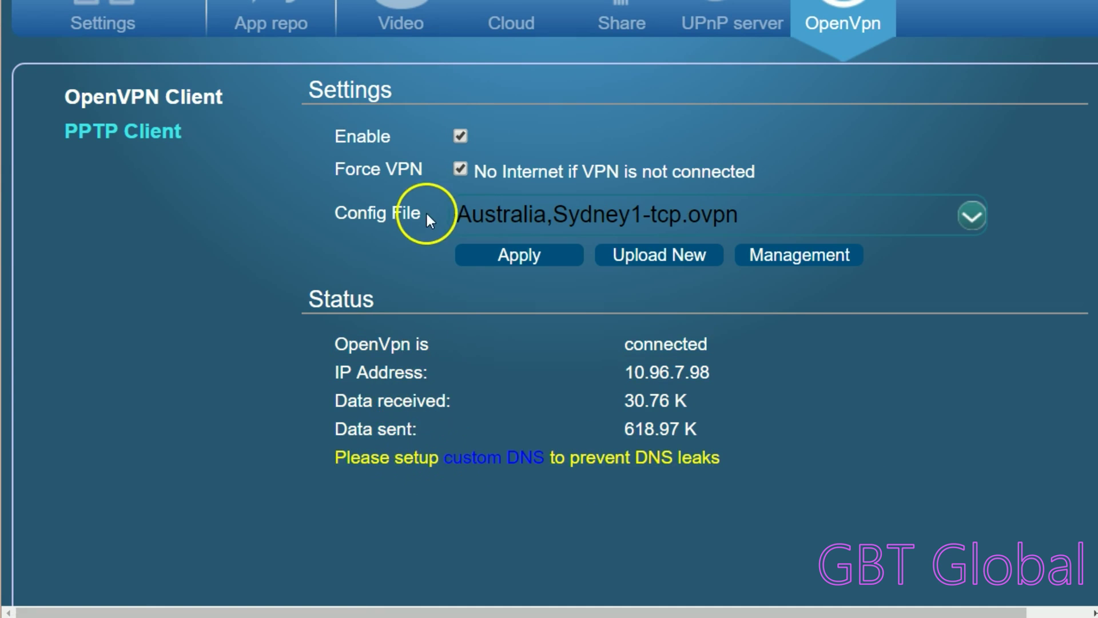
pyautogui.click(657, 213)
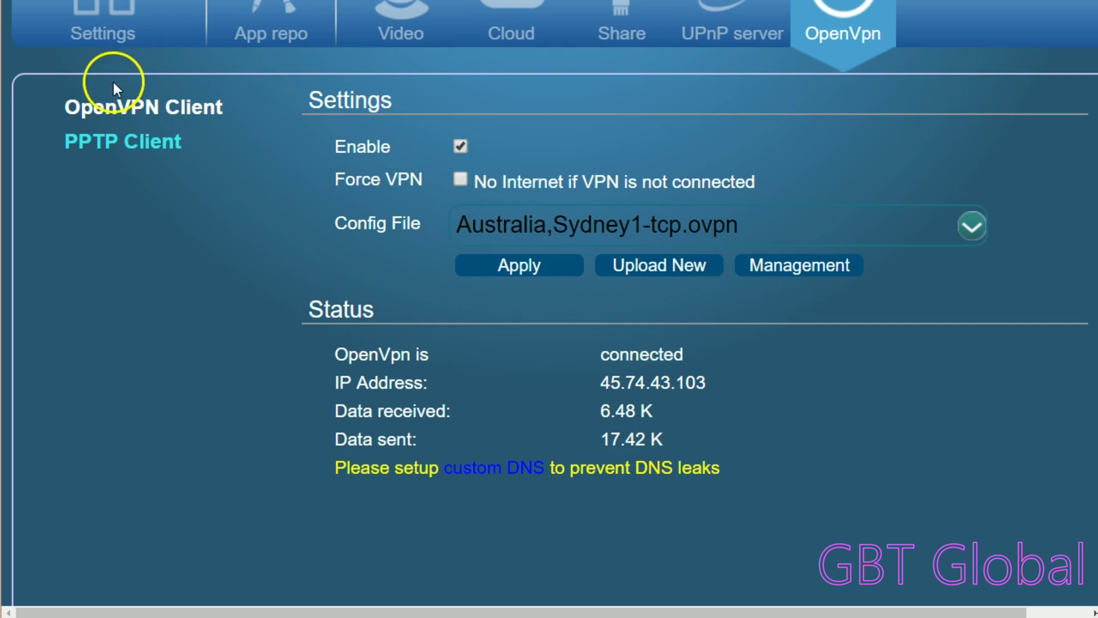
pyautogui.click(122, 41)
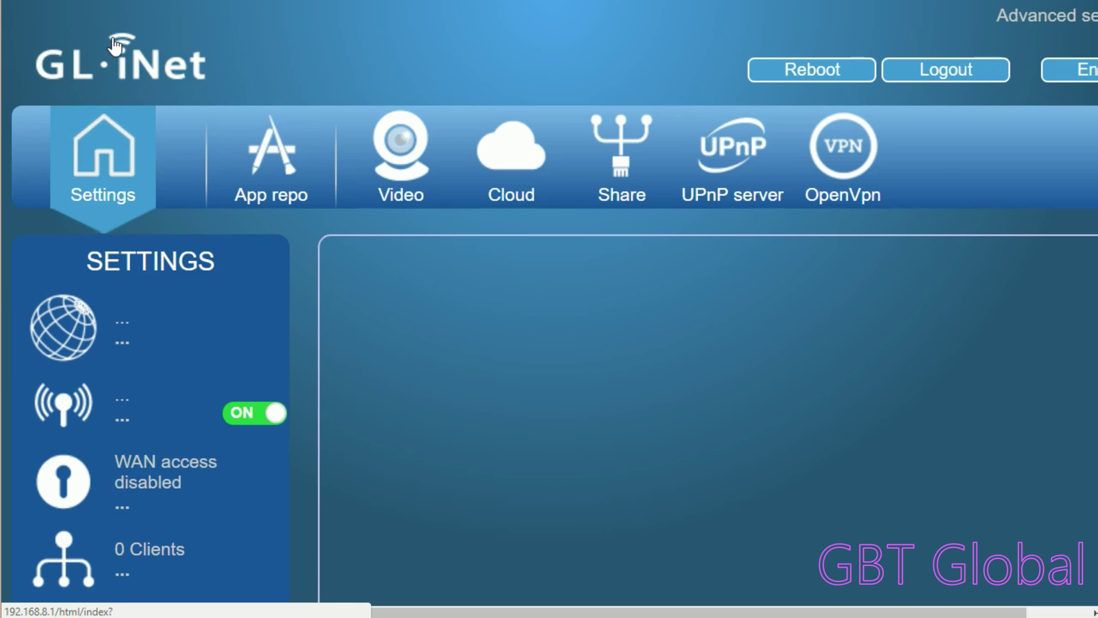
# Scroll the Settings overview to check the DHCP connection, wireless status and 4 connected devices.
pyautogui.scroll(-8, 114, 44)
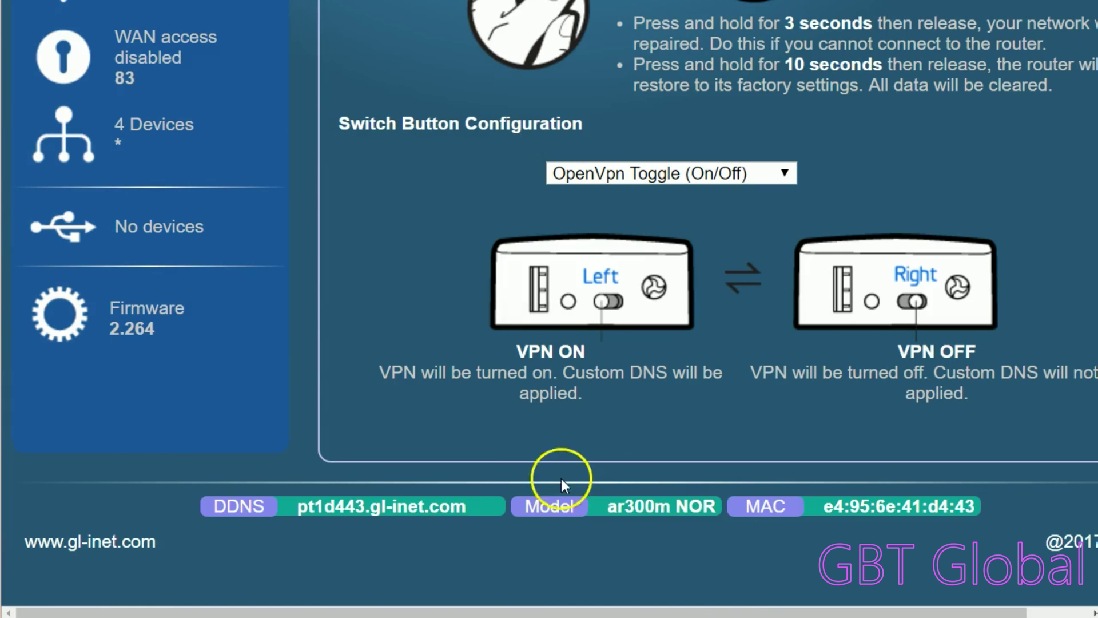
pyautogui.scroll(7, 561, 478)
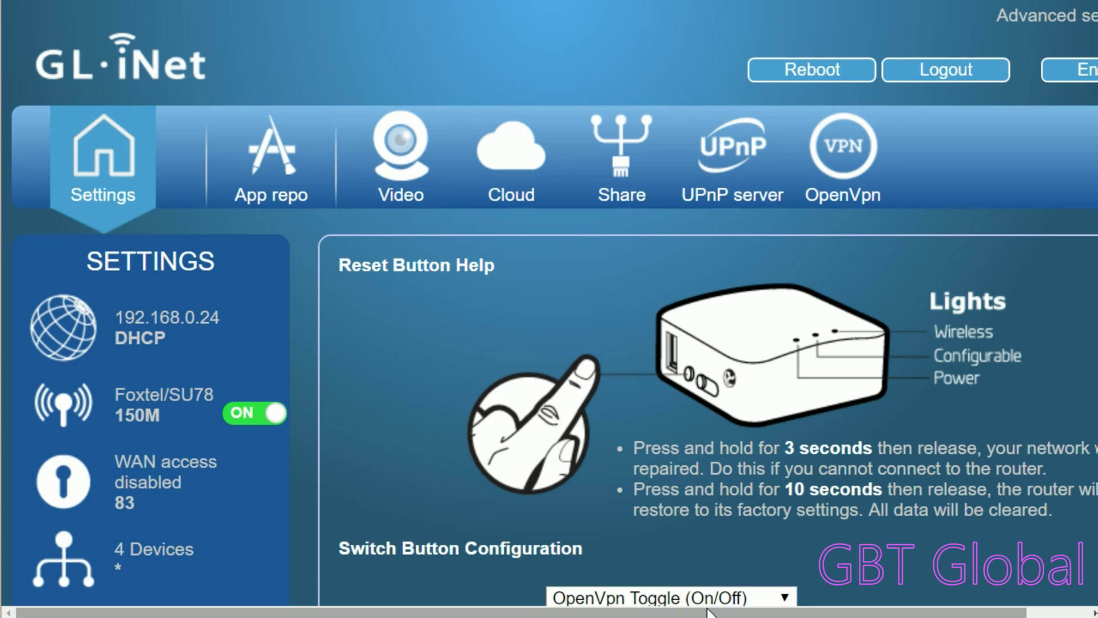
pyautogui.click(280, 598)
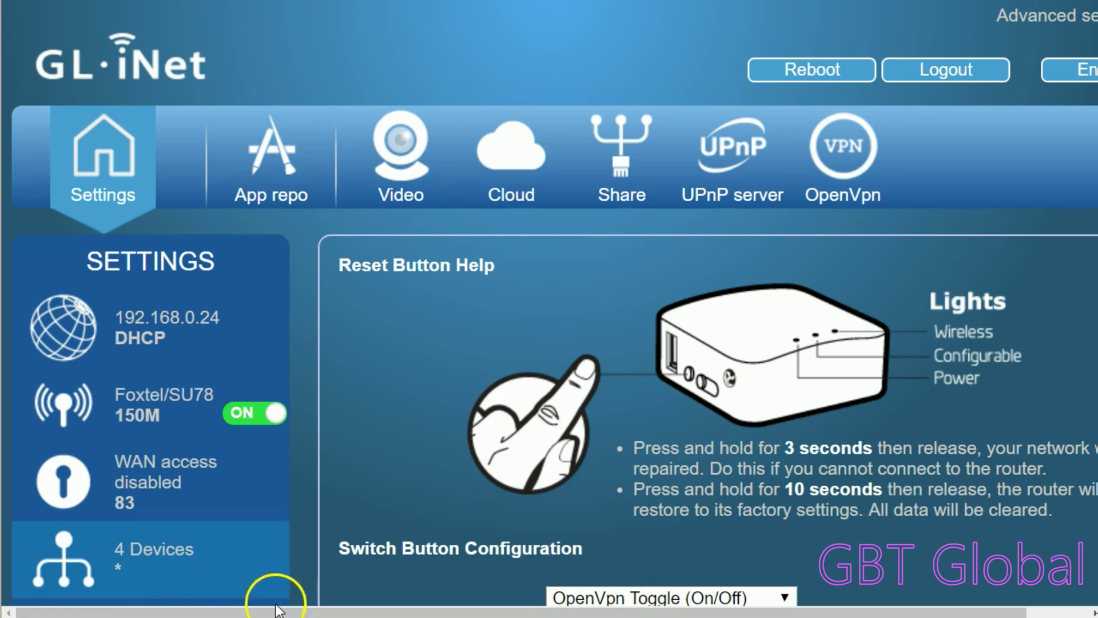